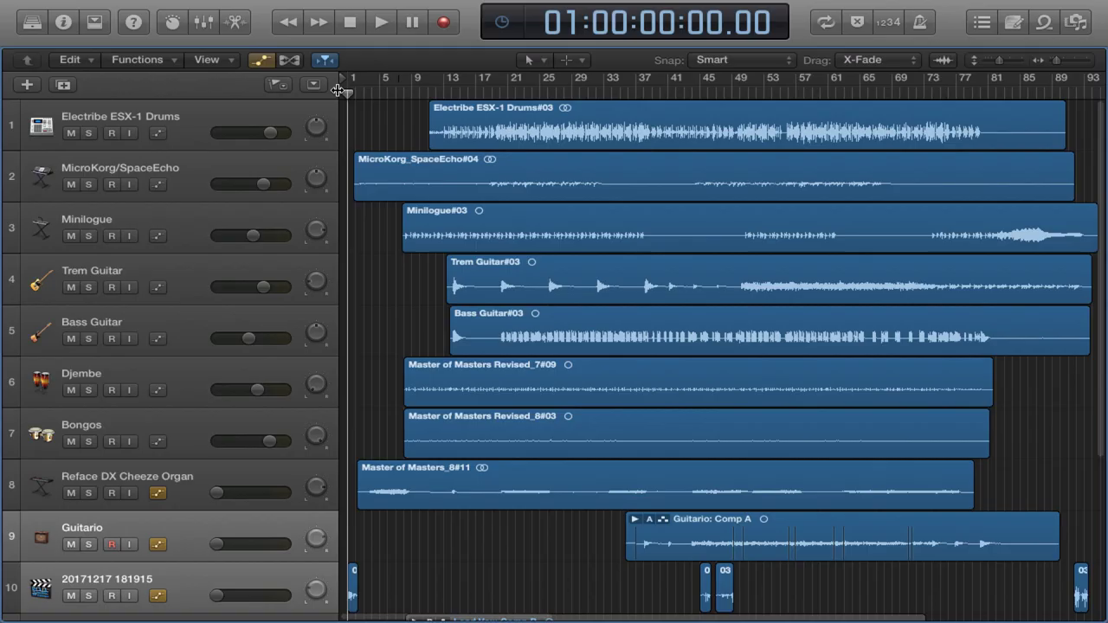
# - Play the transferred tape tracks from the beginning of the song
pyautogui.press('space')
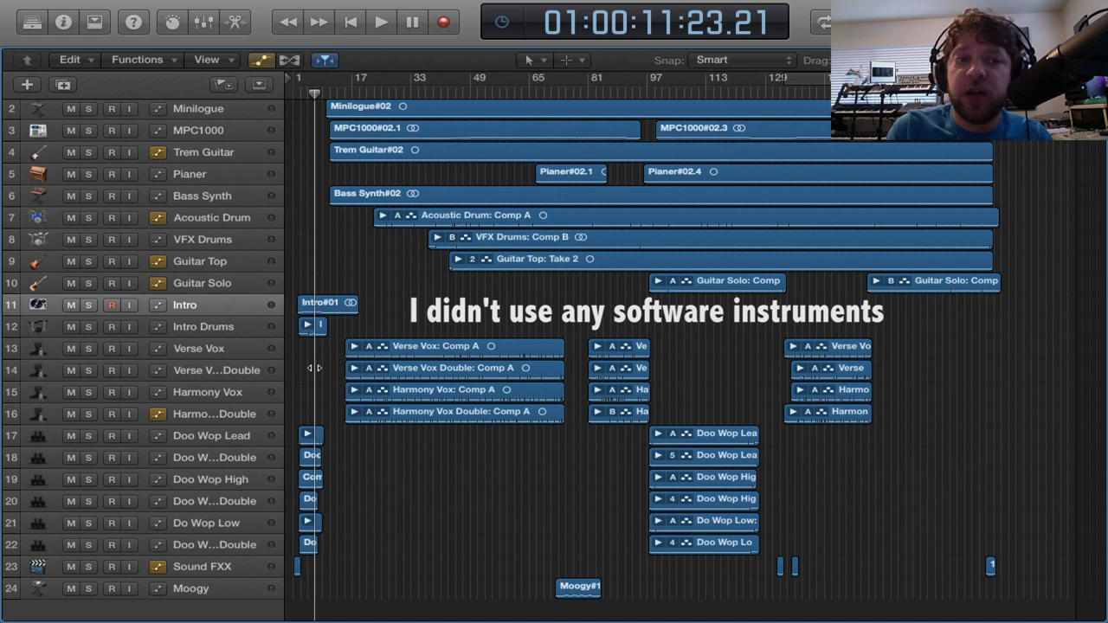
# - Open the project's mixer and select the Bass channel strip
pyautogui.press('super+2')
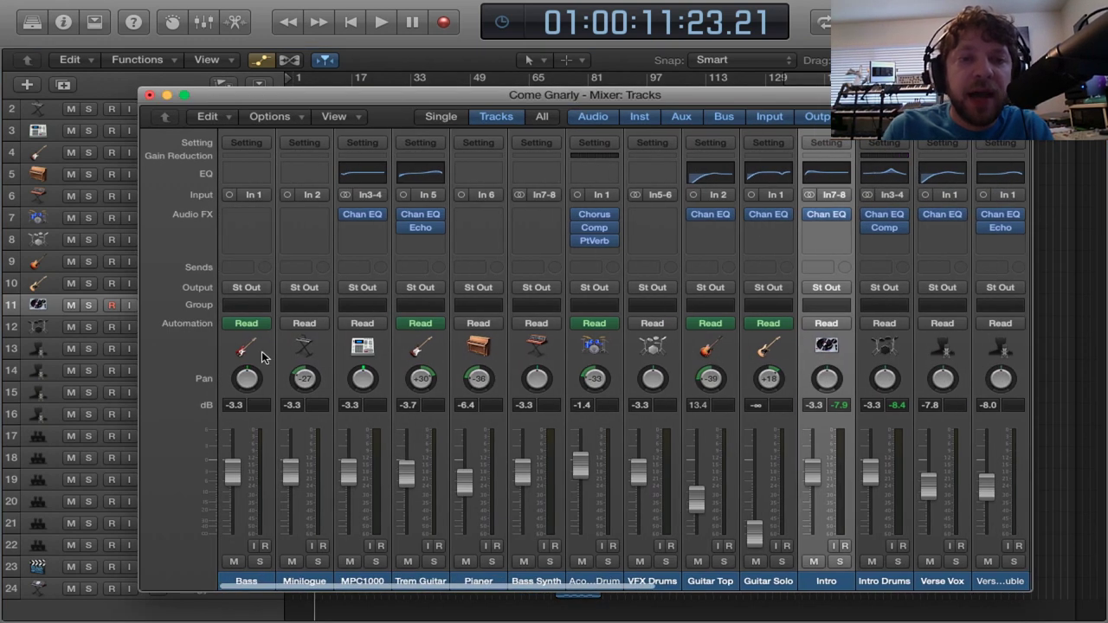
pyautogui.click(265, 352)
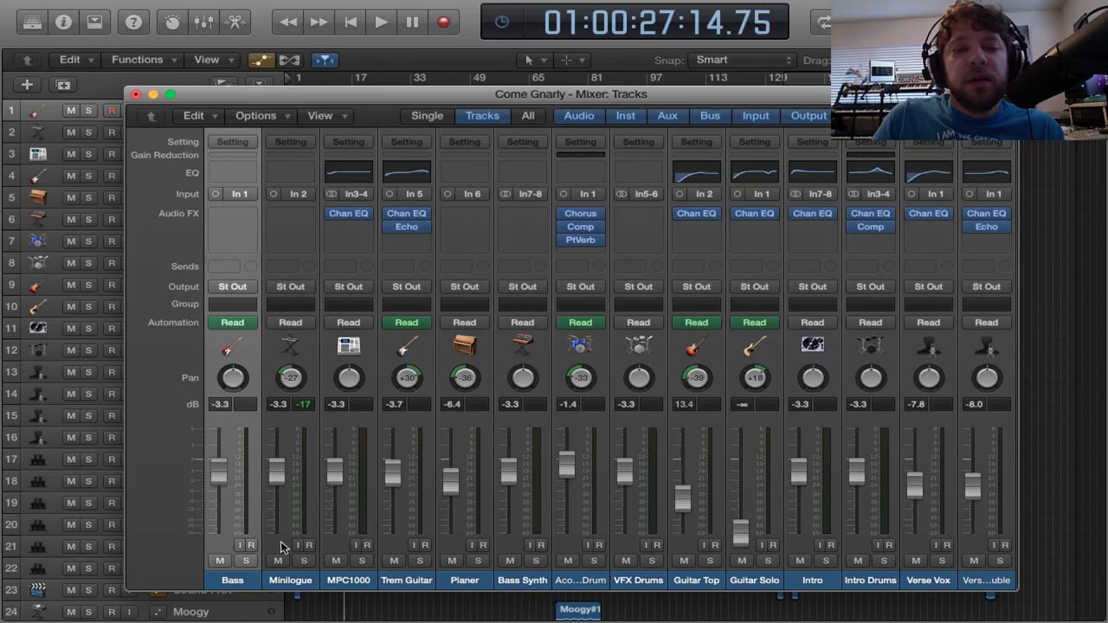
pyautogui.click(274, 500)
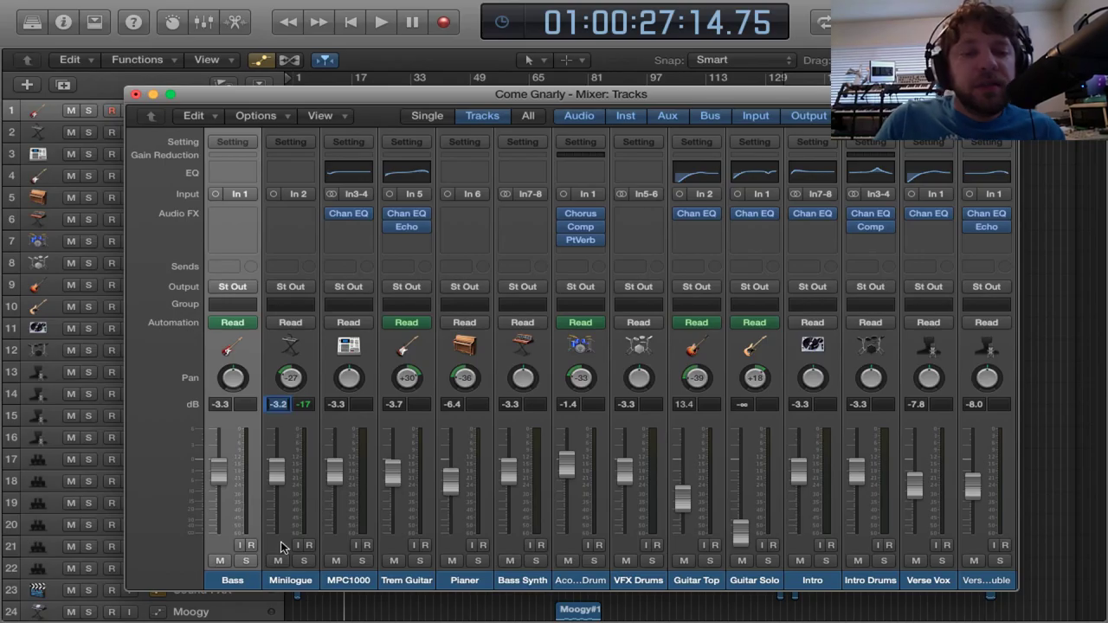
# - Solo the Minilogue channel and play it back briefly on its own
pyautogui.click(293, 433)
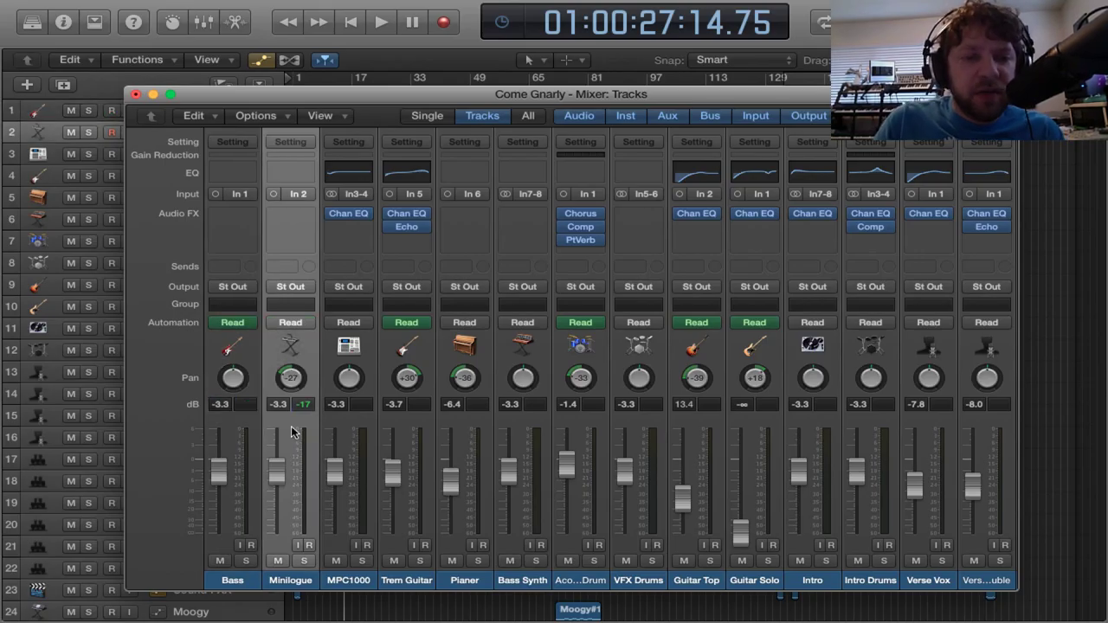
pyautogui.click(305, 561)
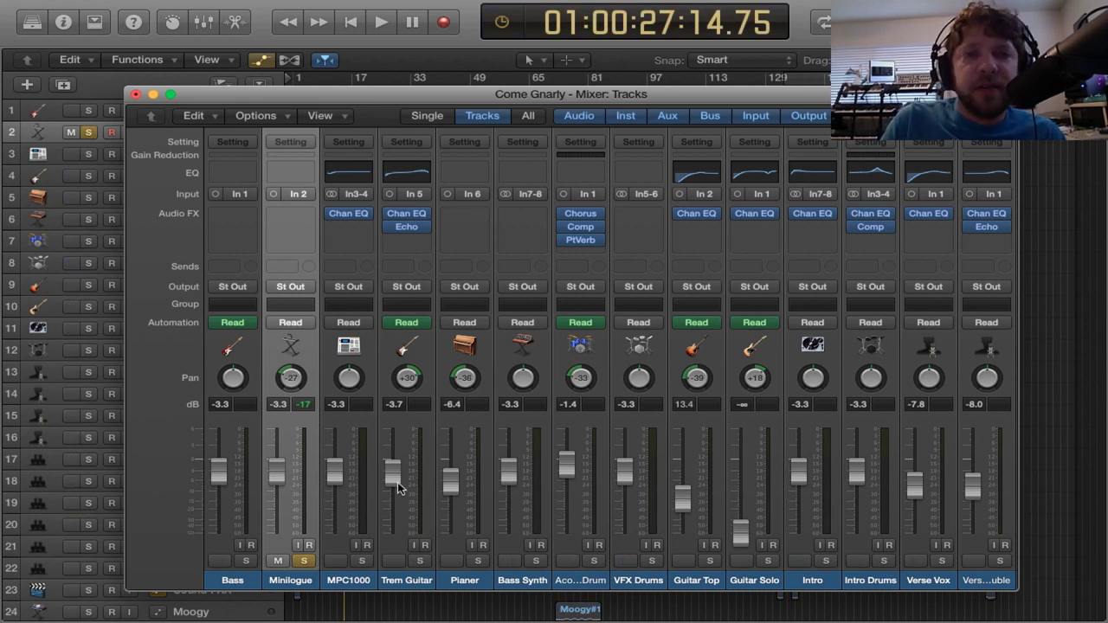
pyautogui.press('space')
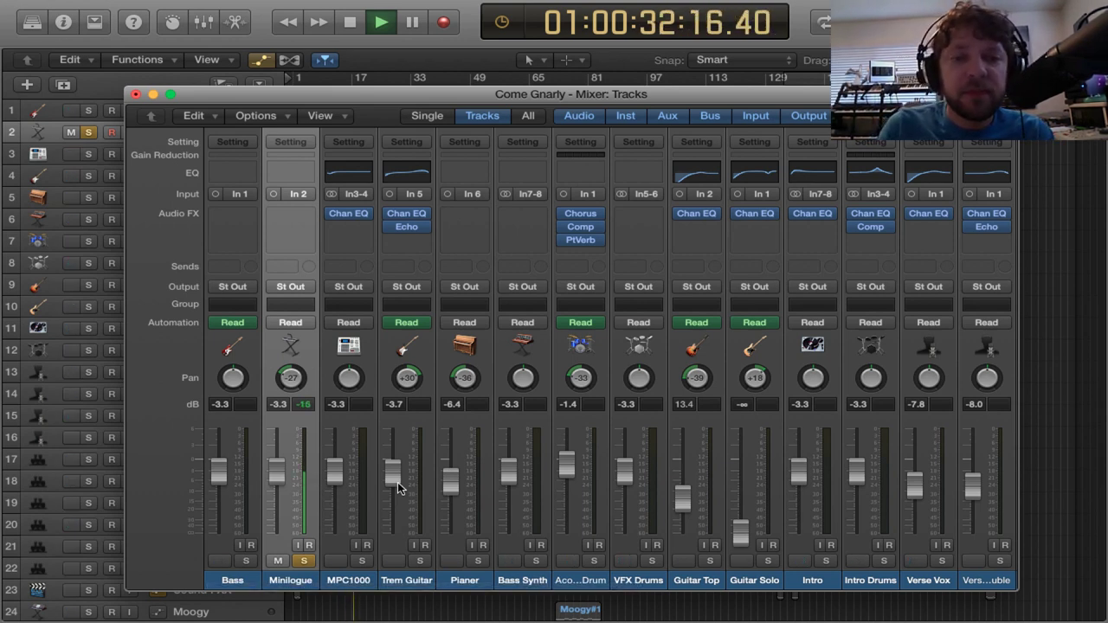
pyautogui.press('space')
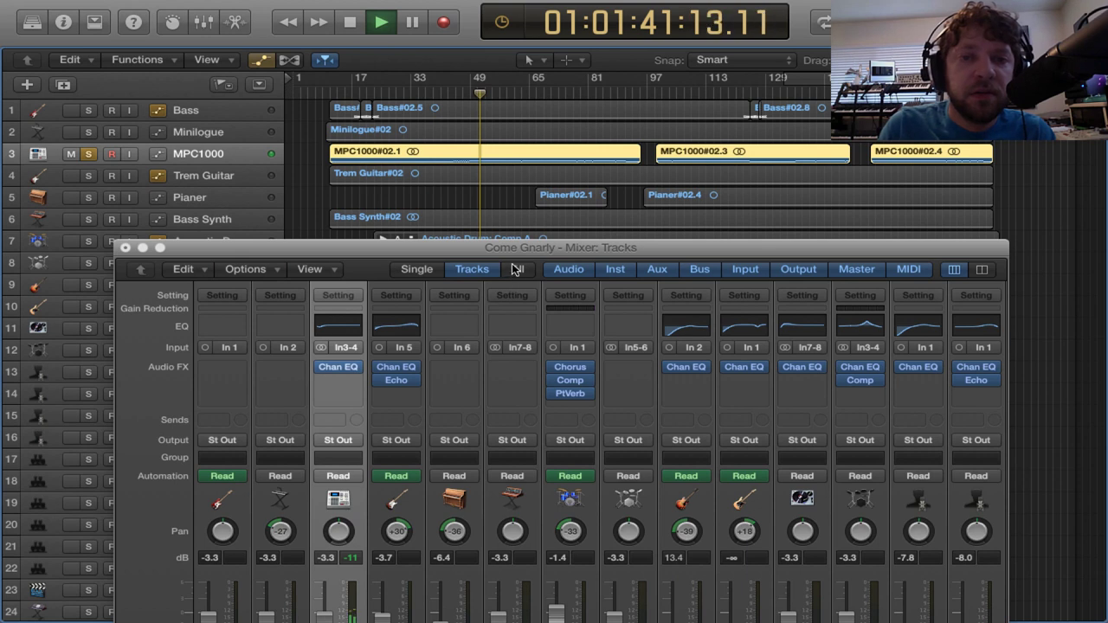
# - Solo Minilogue, MPC1000 and Bass Synth together and play them back
pyautogui.moveTo(541, 251); pyautogui.dragTo(519, 80)
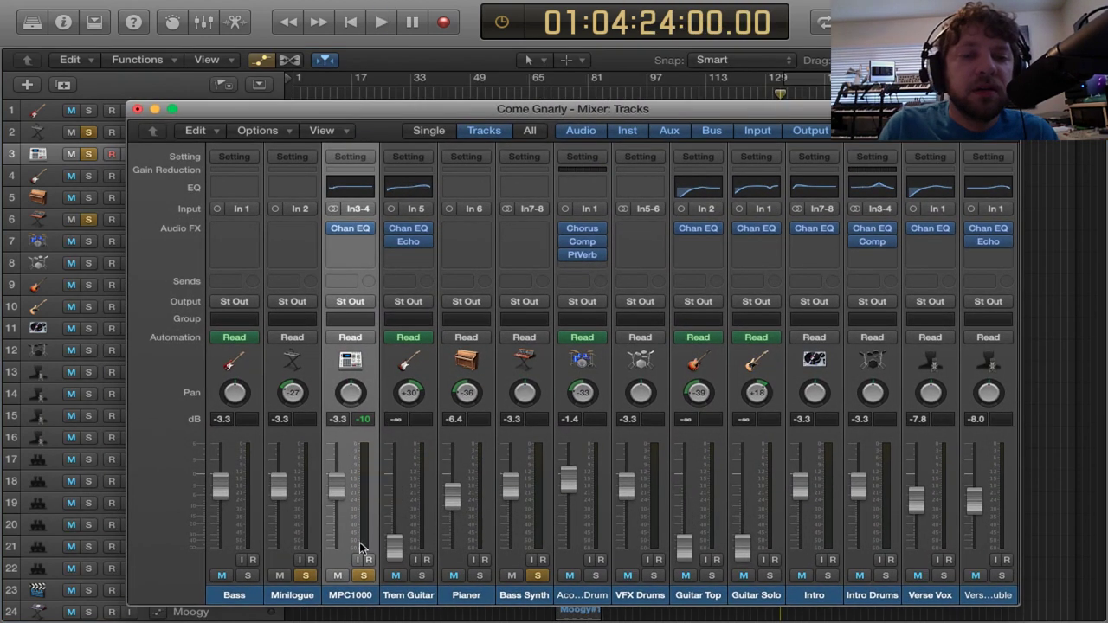
pyautogui.click(363, 576)
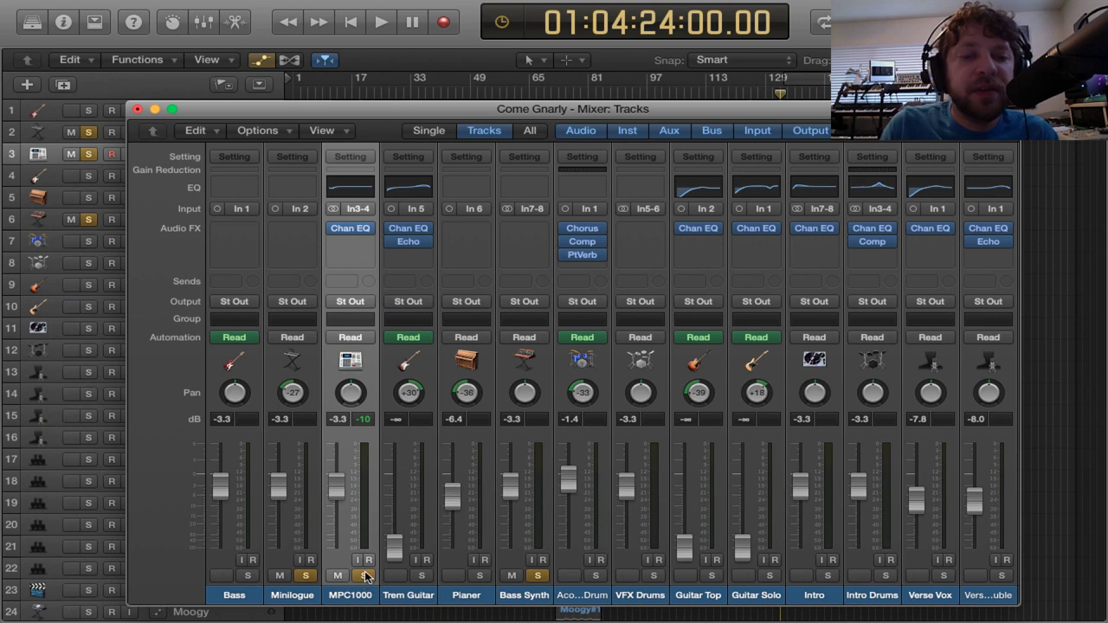
pyautogui.click(315, 442)
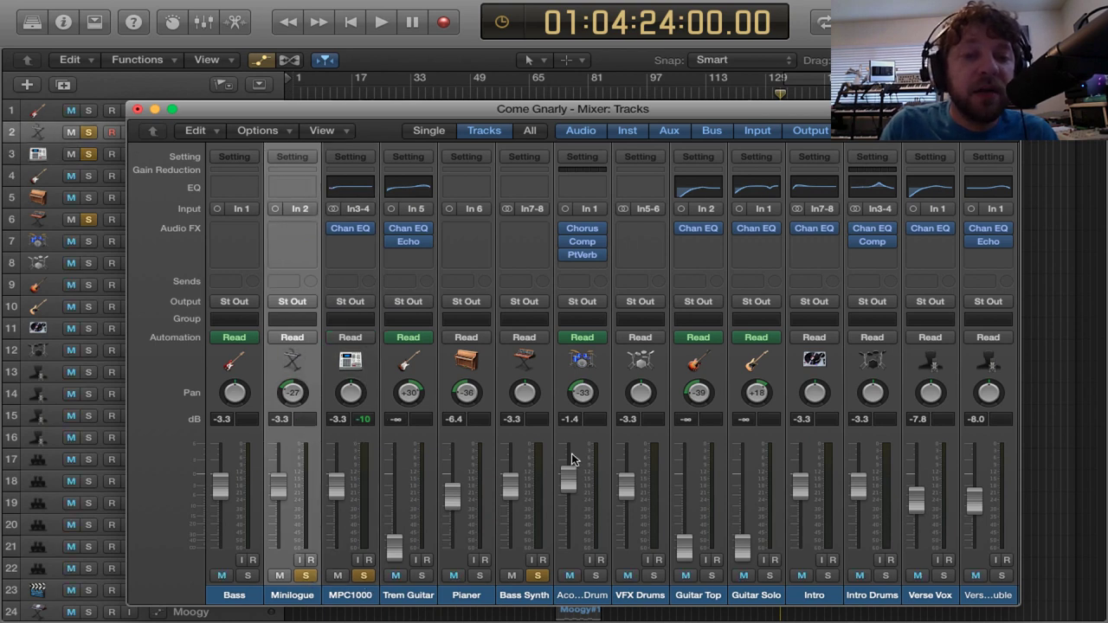
pyautogui.click(540, 444)
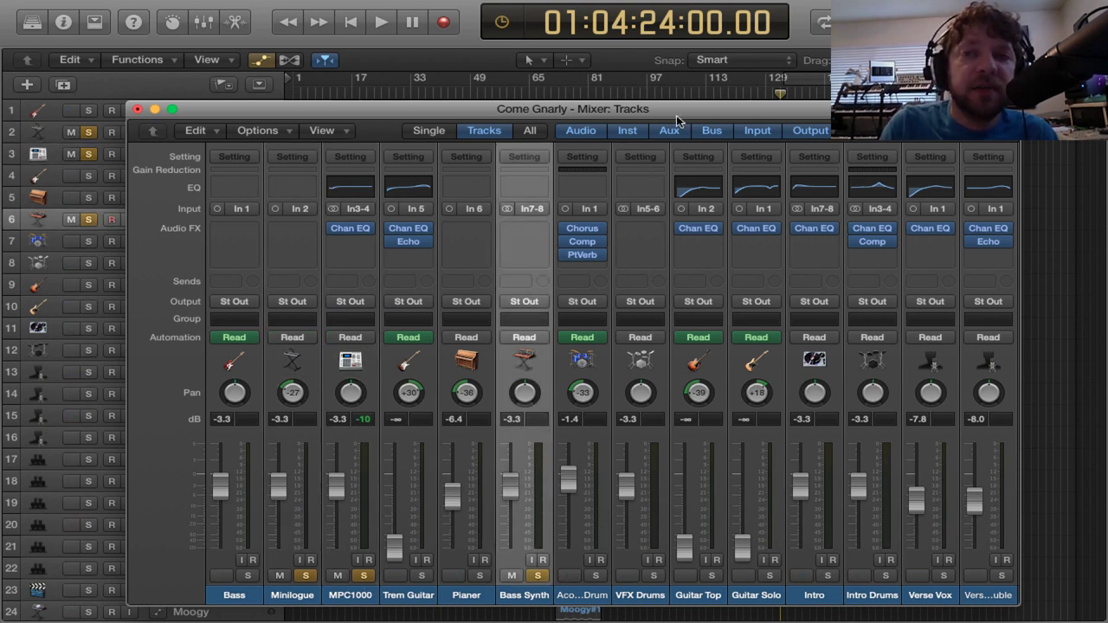
pyautogui.press('space')
pyautogui.moveTo(676, 107); pyautogui.dragTo(642, 75)
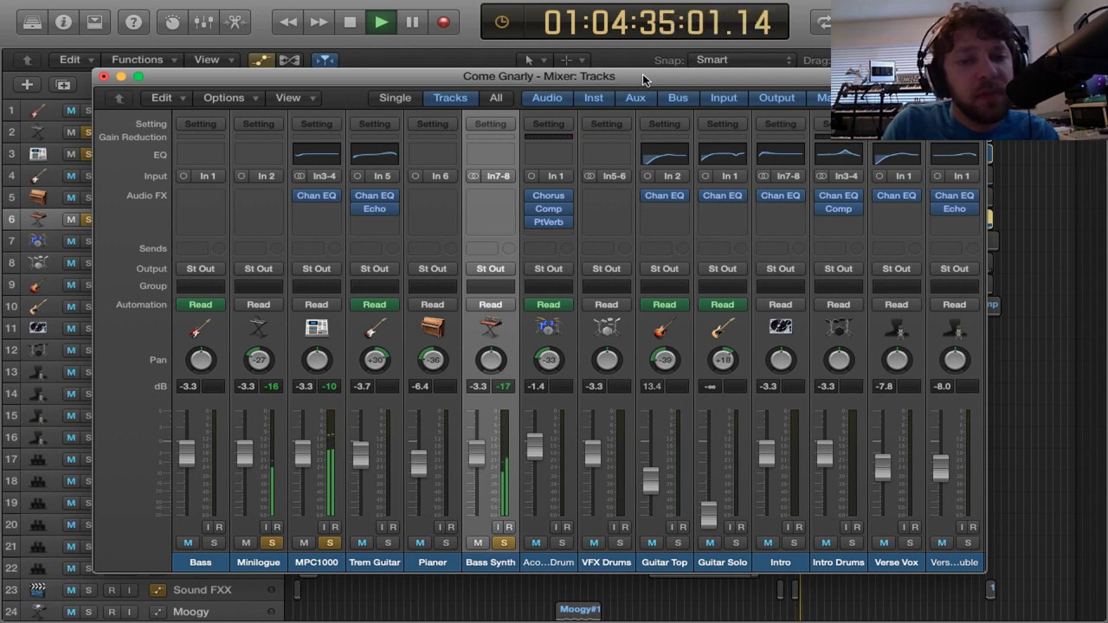
# - Unsolo Minilogue, MPC1000 and Bass Synth, then play Trem Guitar soloed alone
pyautogui.click(272, 544)
pyautogui.click(330, 542)
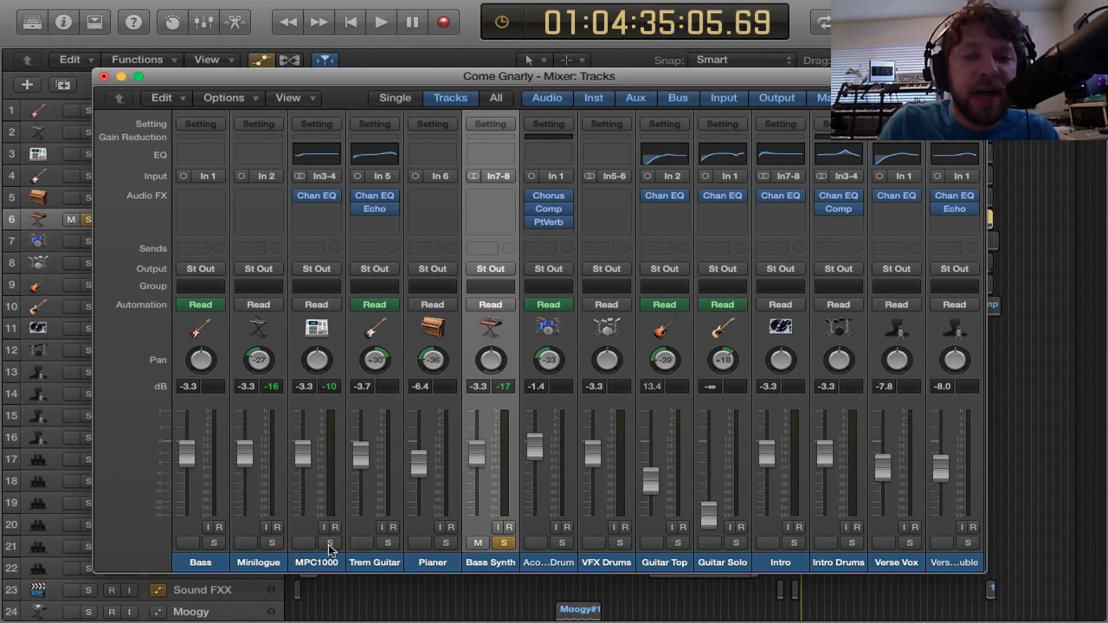
pyautogui.click(503, 543)
pyautogui.click(388, 543)
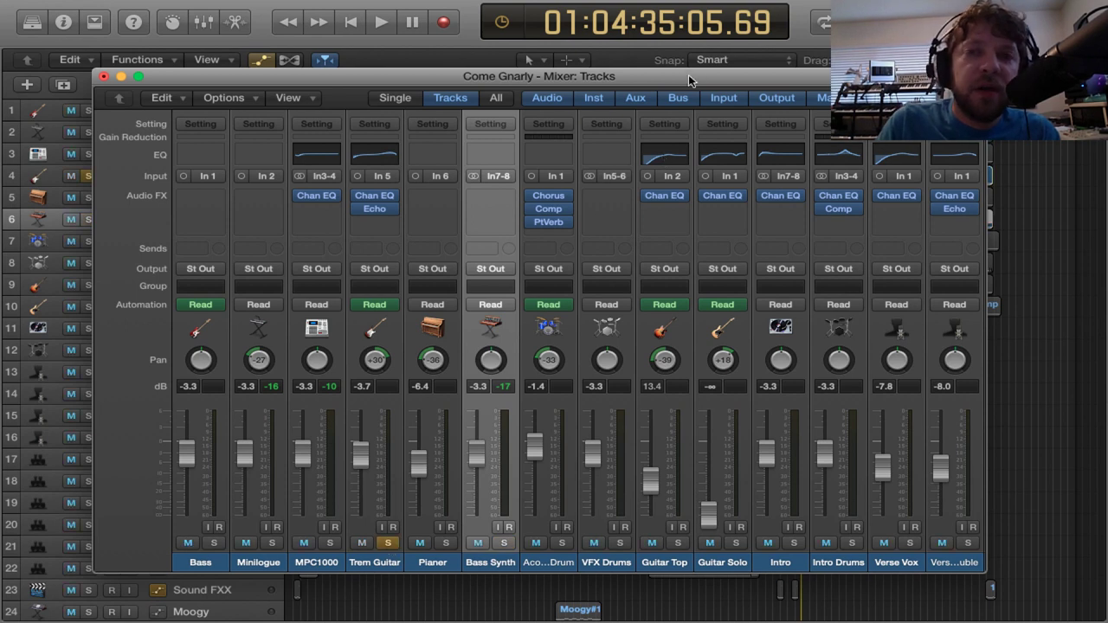
pyautogui.press('space')
pyautogui.moveTo(688, 74); pyautogui.dragTo(697, 51)
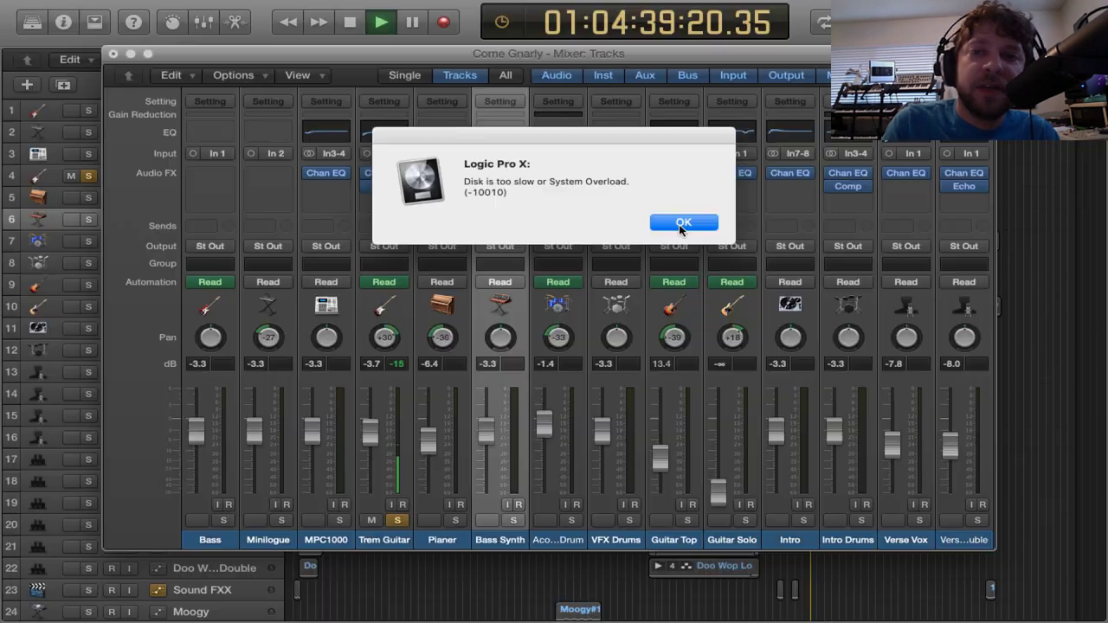
# - Dismiss the overload alert, add Bass to the solo, and lower the mixer below the tracks
pyautogui.click(790, 382)
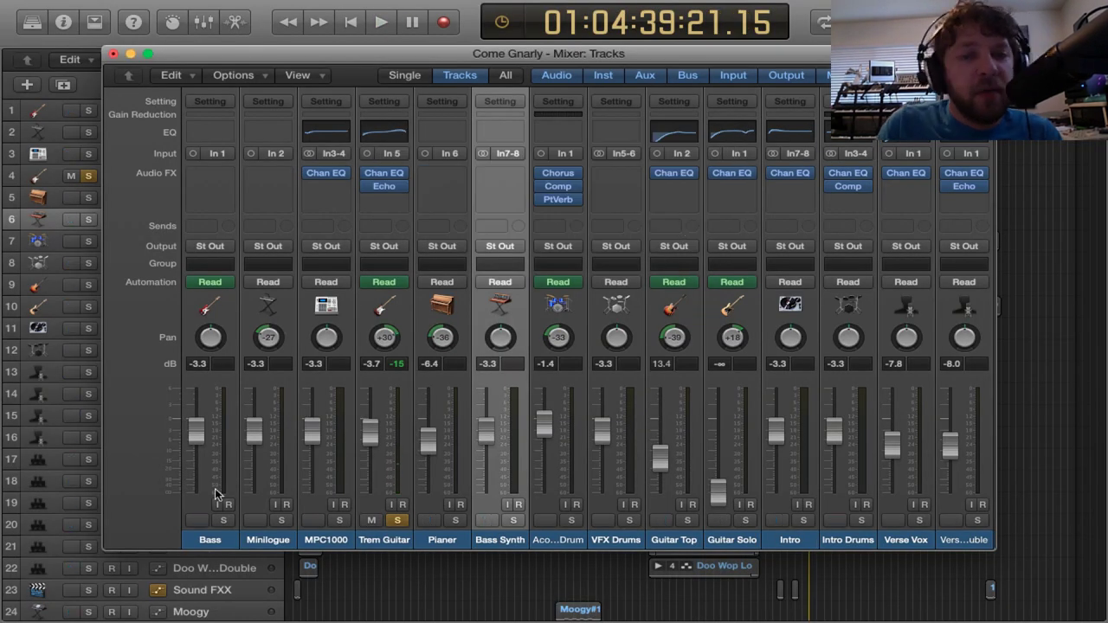
pyautogui.click(224, 520)
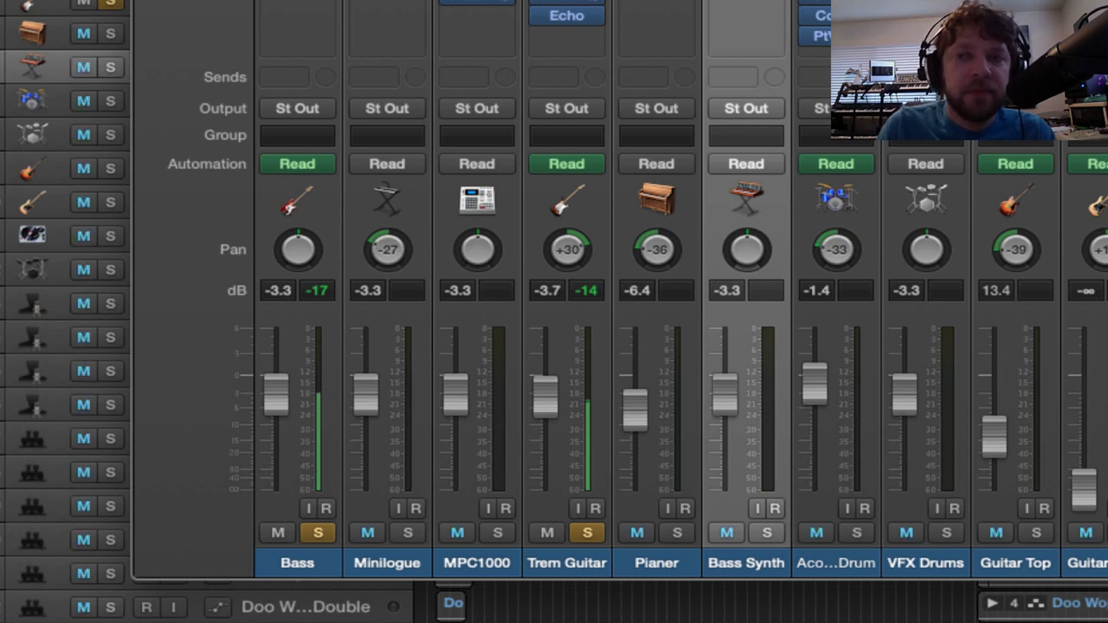
pyautogui.scroll(-5, 537, 346)
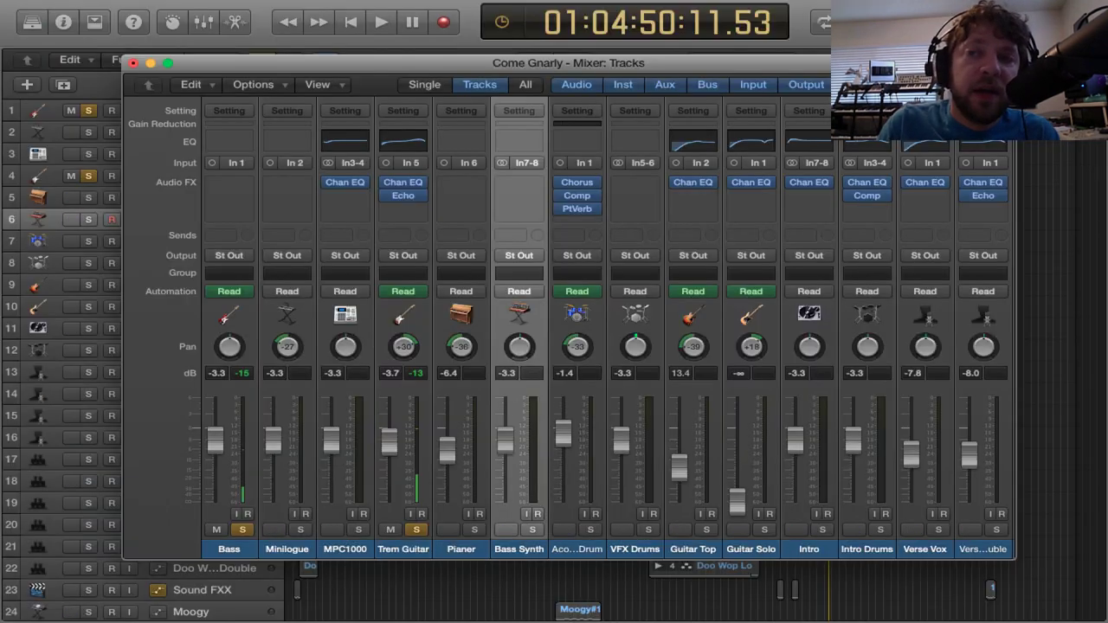
pyautogui.moveTo(855, 42); pyautogui.dragTo(855, 196)
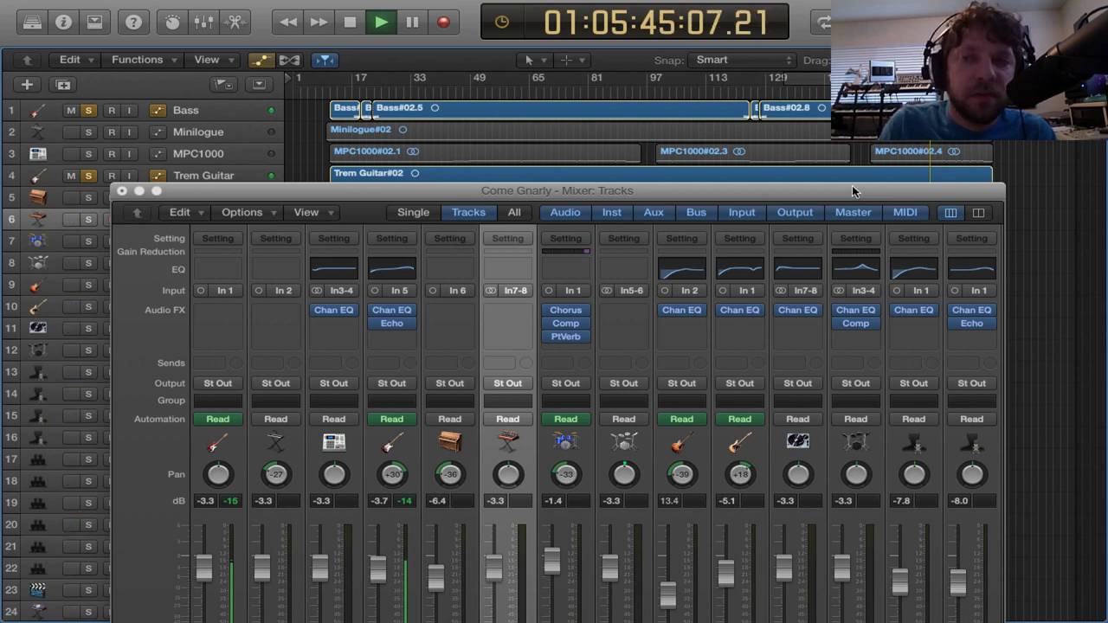
# - Stop playback, raise the mixer, and solo Pianer on its own
pyautogui.press('space')
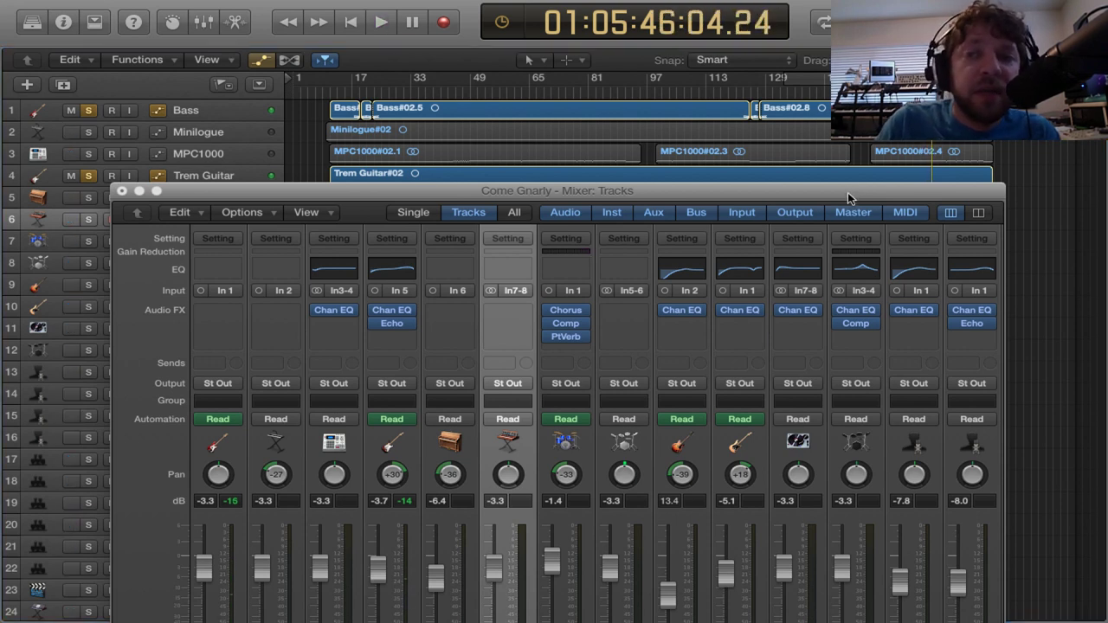
pyautogui.moveTo(848, 192); pyautogui.dragTo(882, 11)
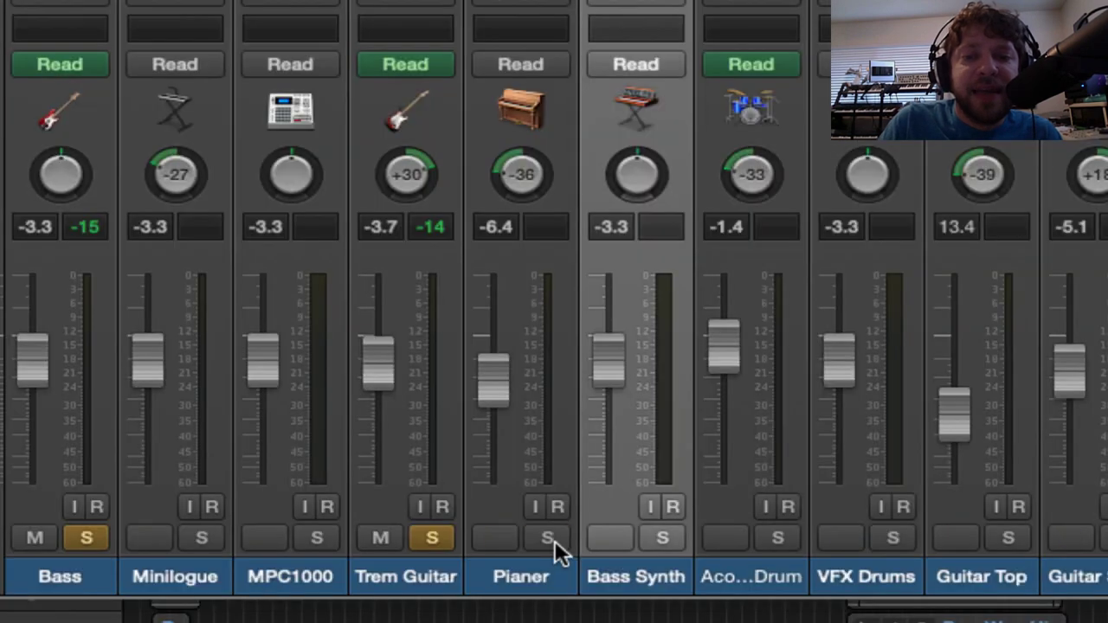
pyautogui.click(500, 477)
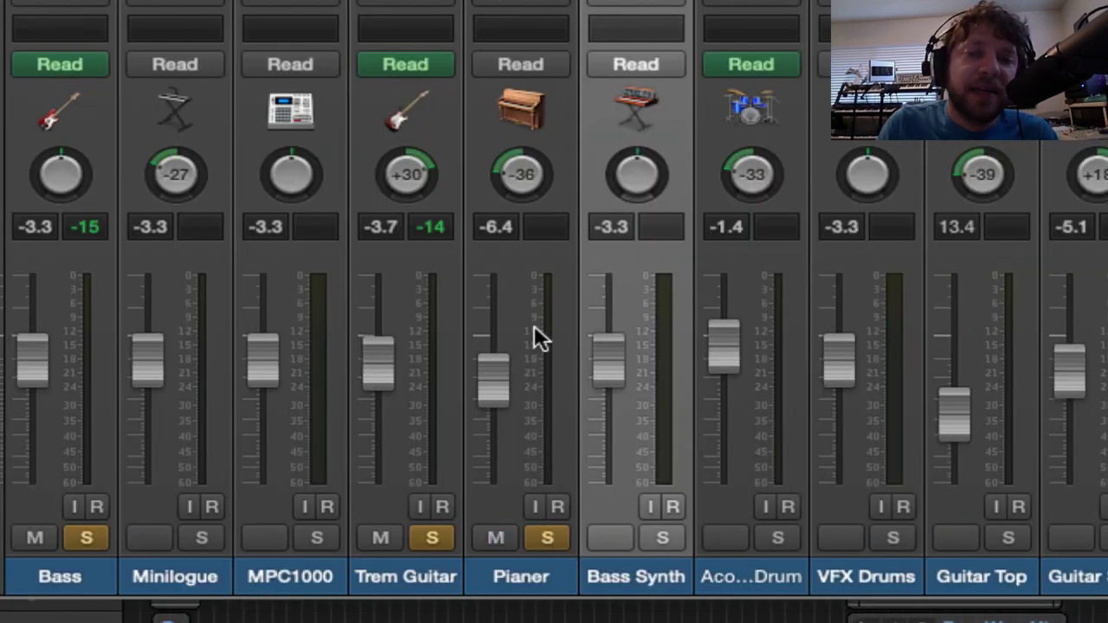
pyautogui.click(524, 277)
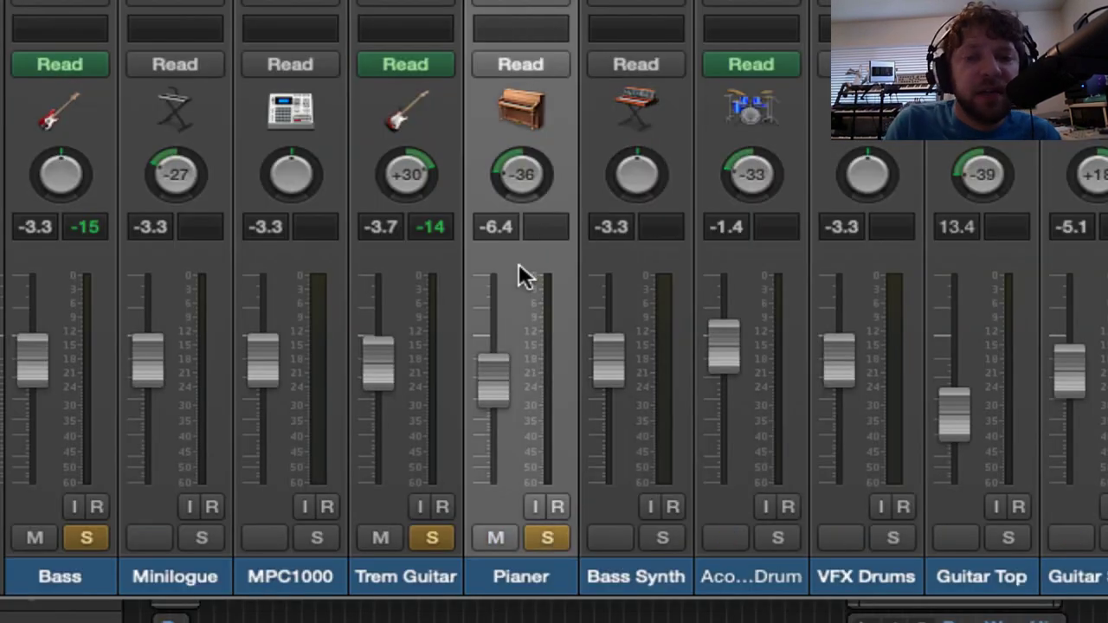
pyautogui.click(430, 532)
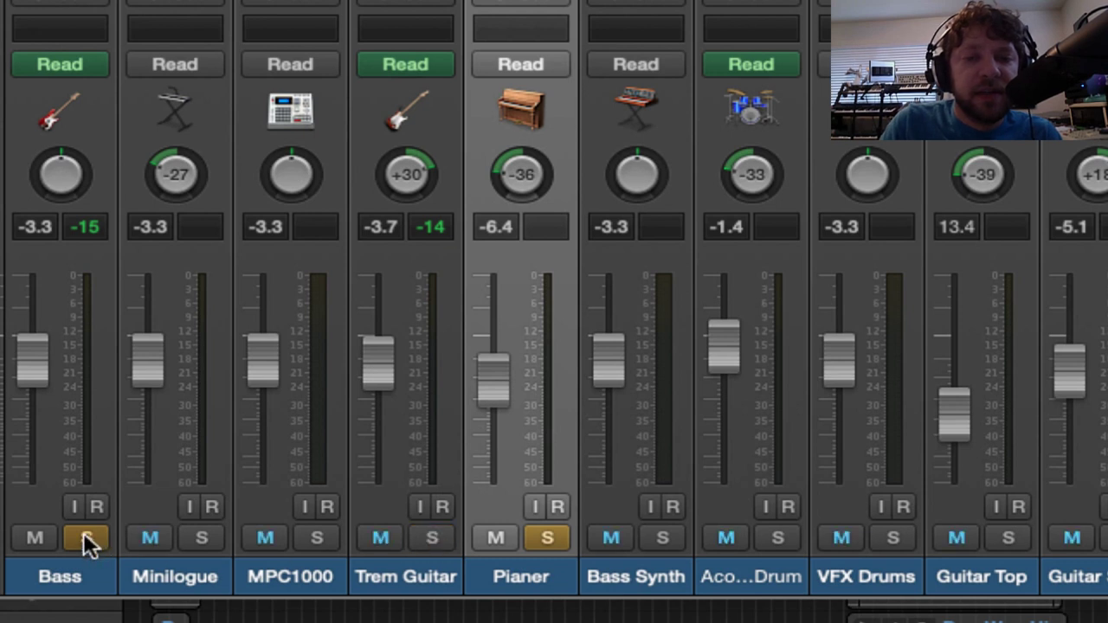
pyautogui.click(84, 534)
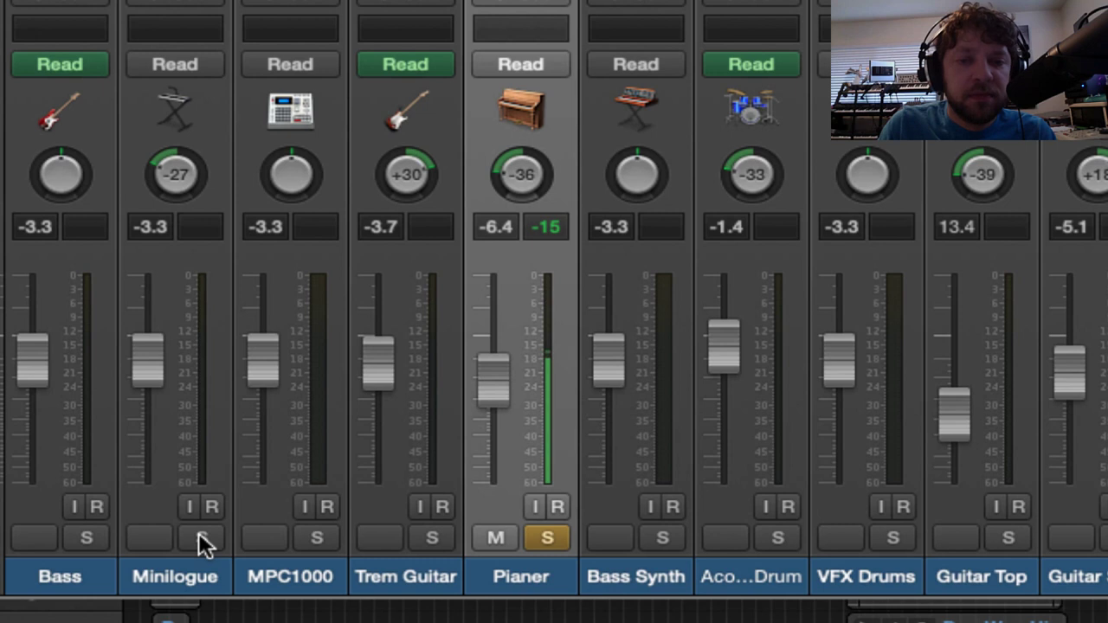
# - Add Bass, Trem Guitar, MPC1000, Minilogue and Bass Synth to the soloed channels
pyautogui.click(94, 533)
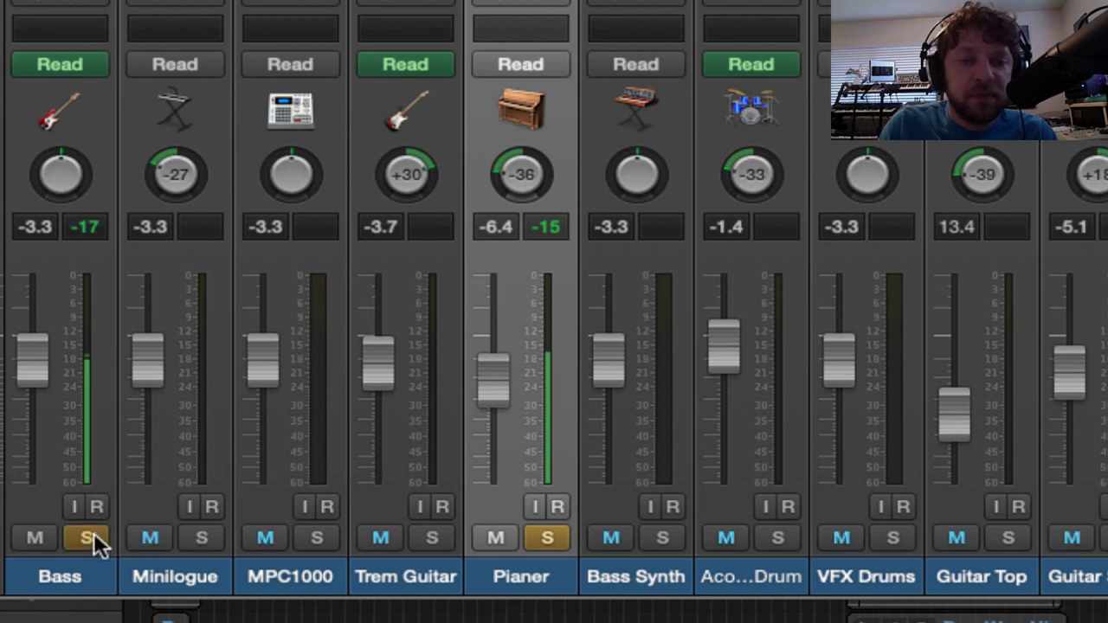
pyautogui.click(431, 539)
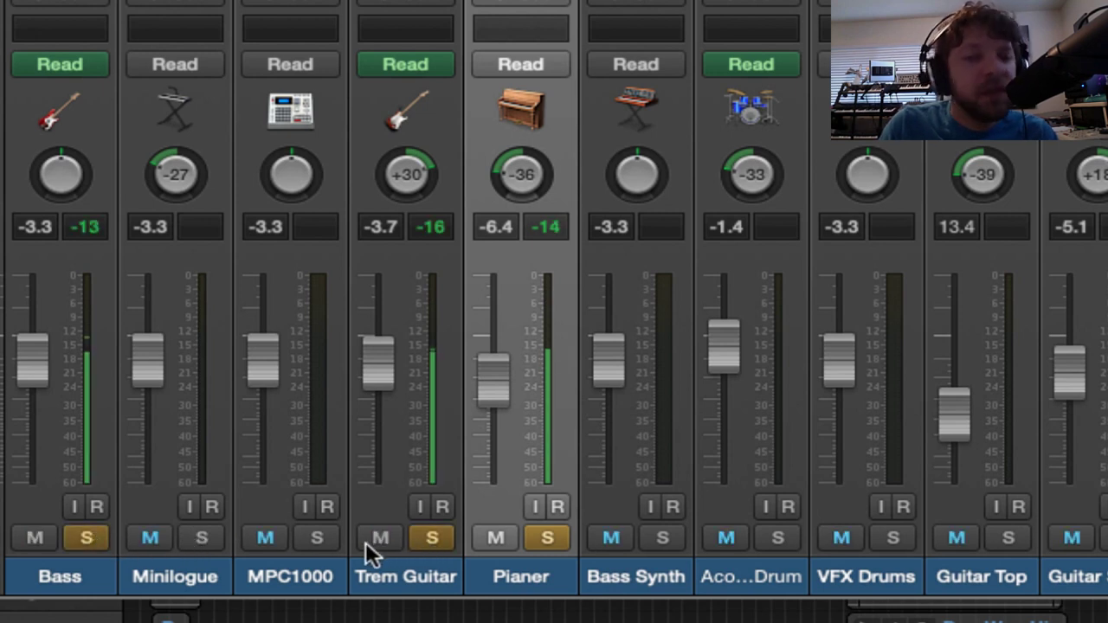
pyautogui.click(333, 538)
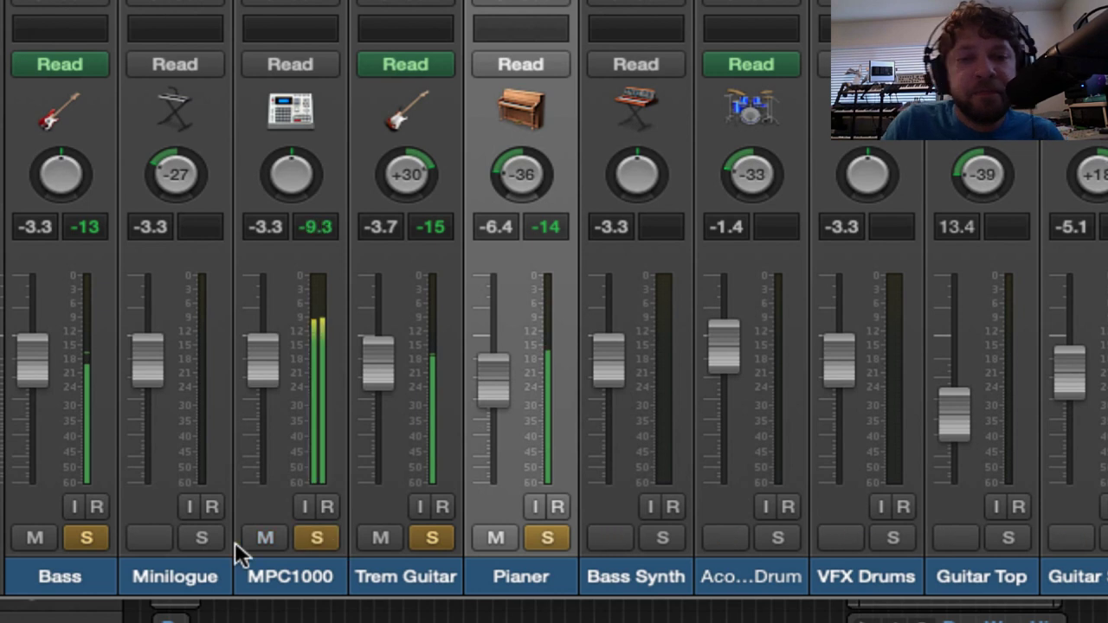
pyautogui.click(201, 538)
pyautogui.click(654, 536)
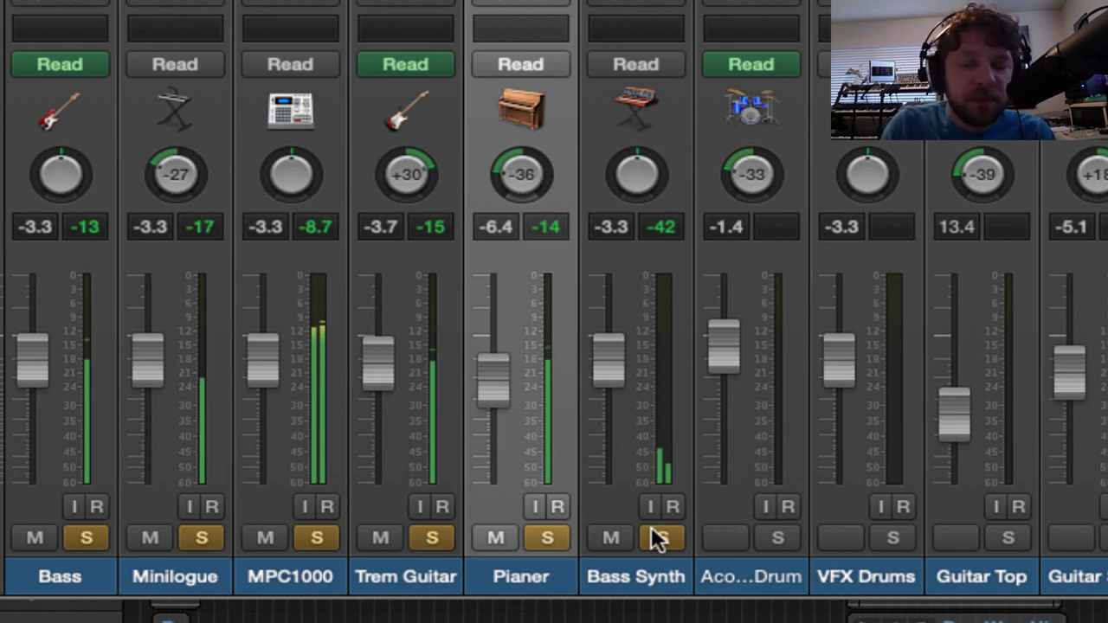
pyautogui.click(656, 538)
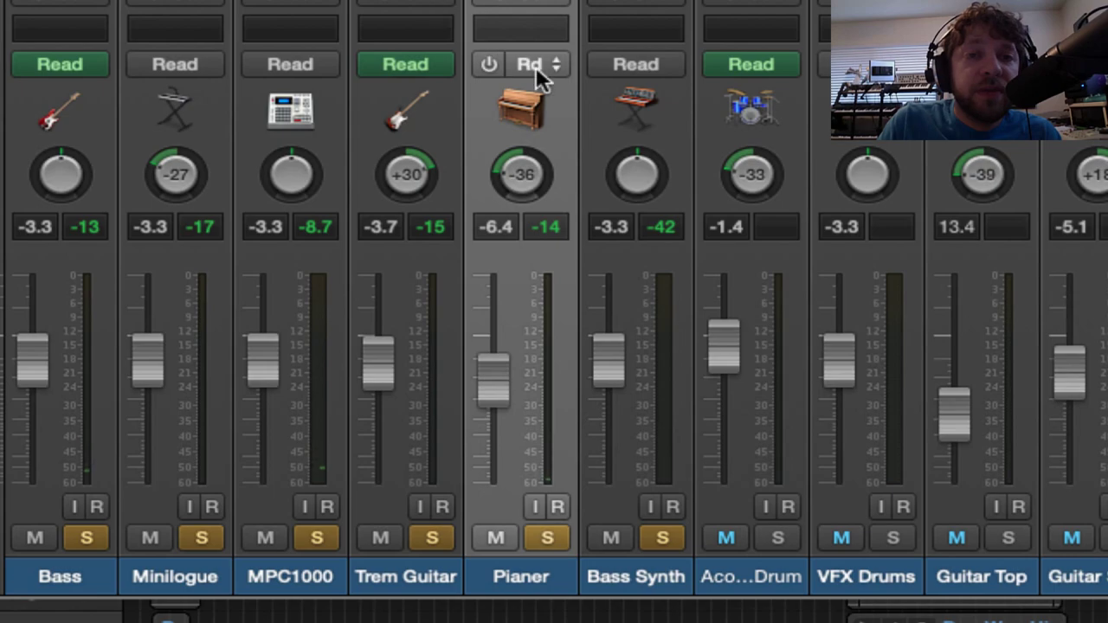
pyautogui.scroll(1, 540, 77)
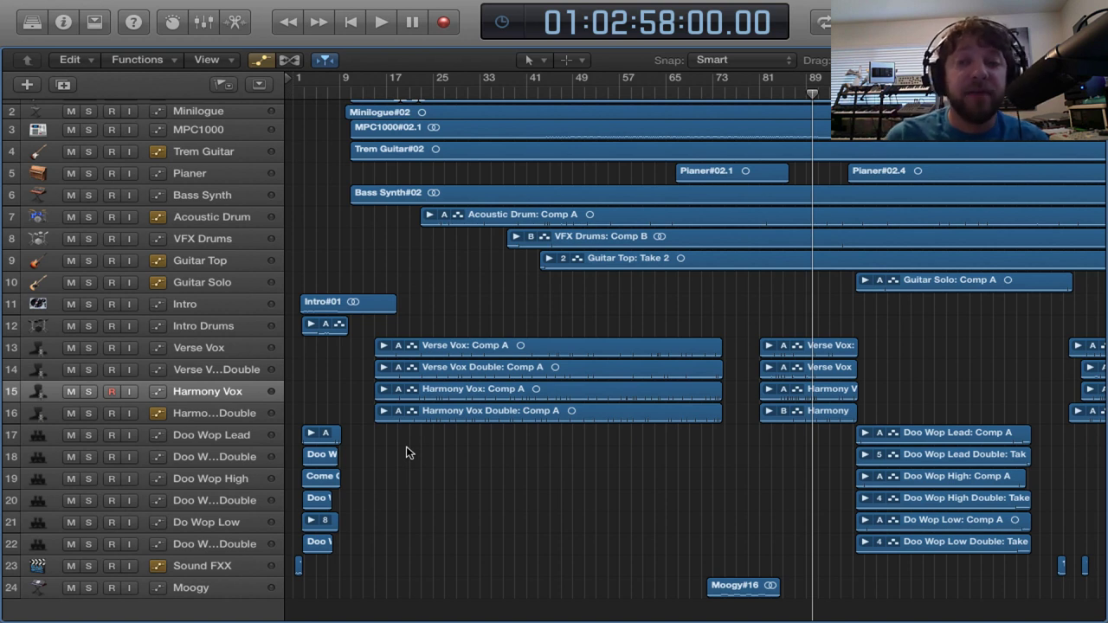
pyautogui.click(383, 390)
pyautogui.scroll(-4, 569, 394)
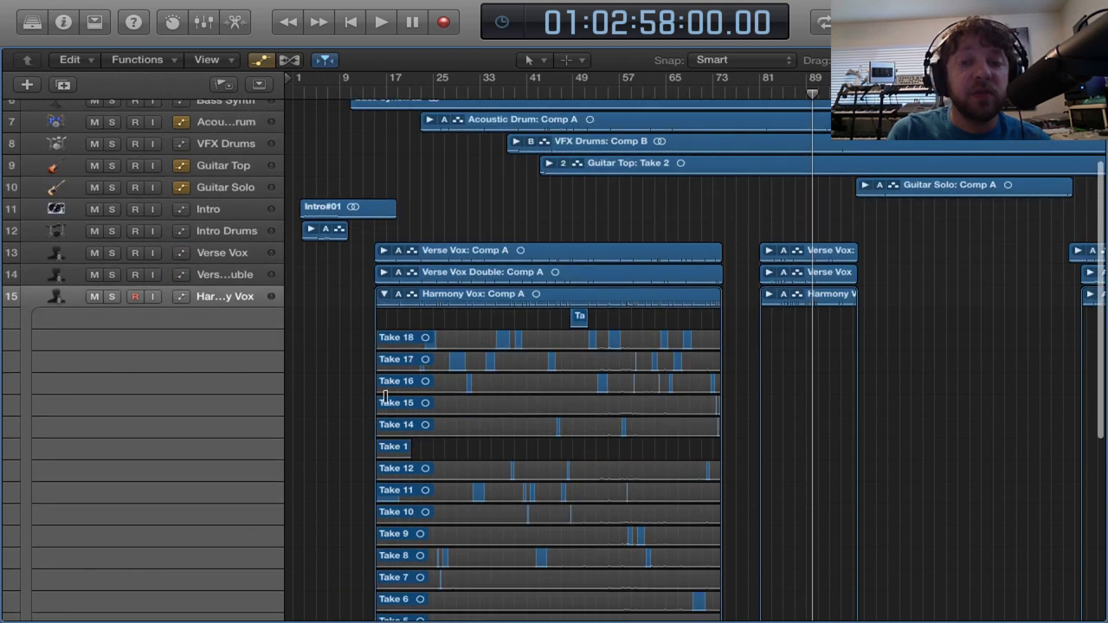
pyautogui.scroll(-3, 569, 395)
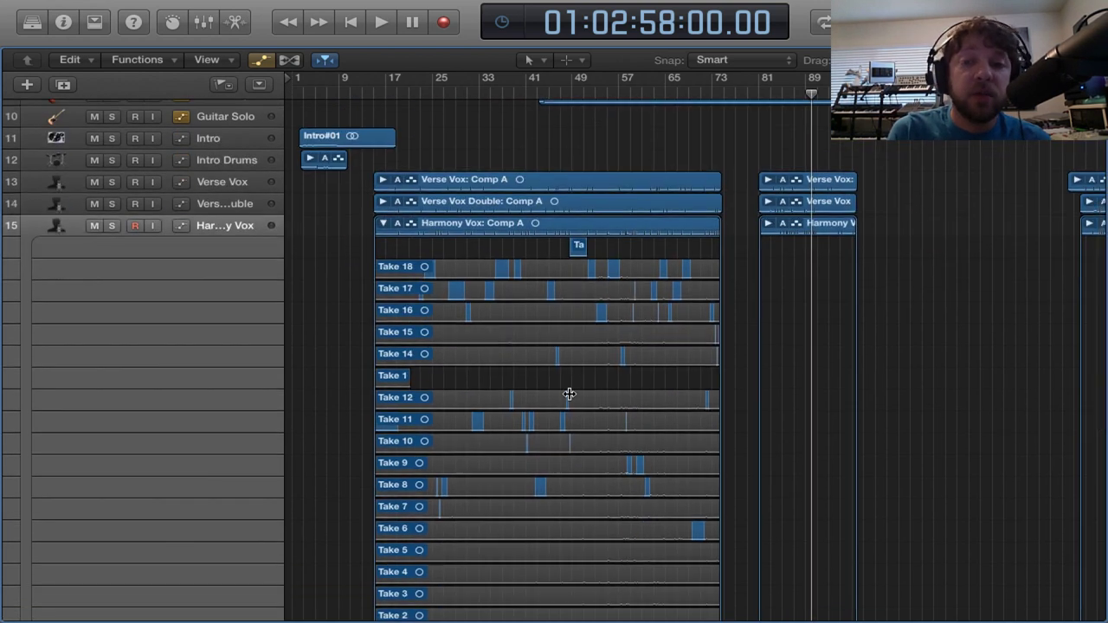
pyautogui.click(382, 223)
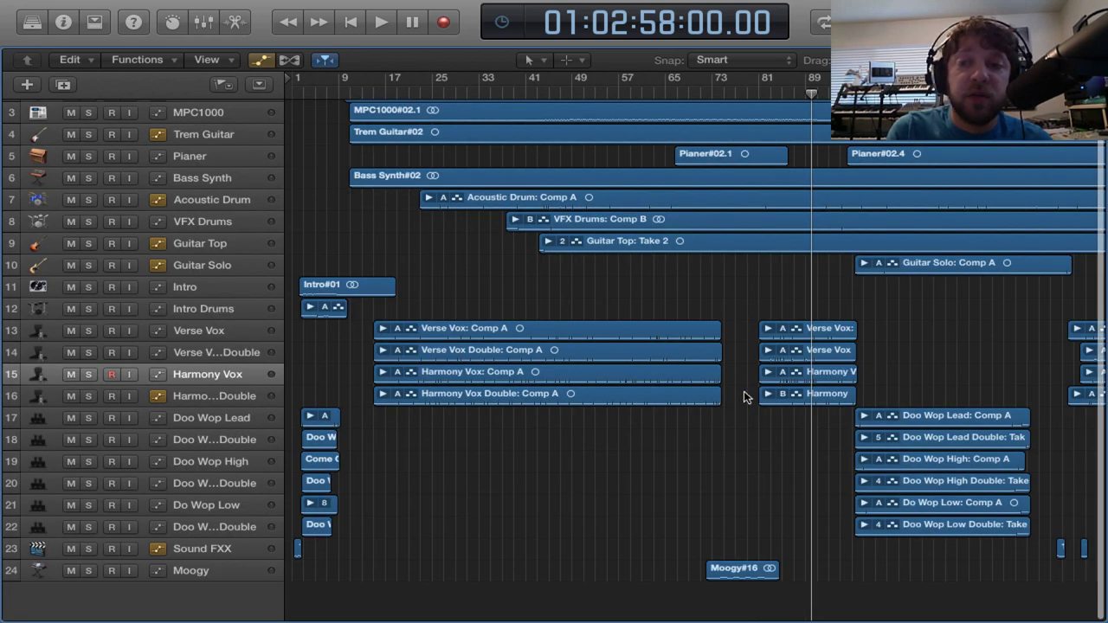